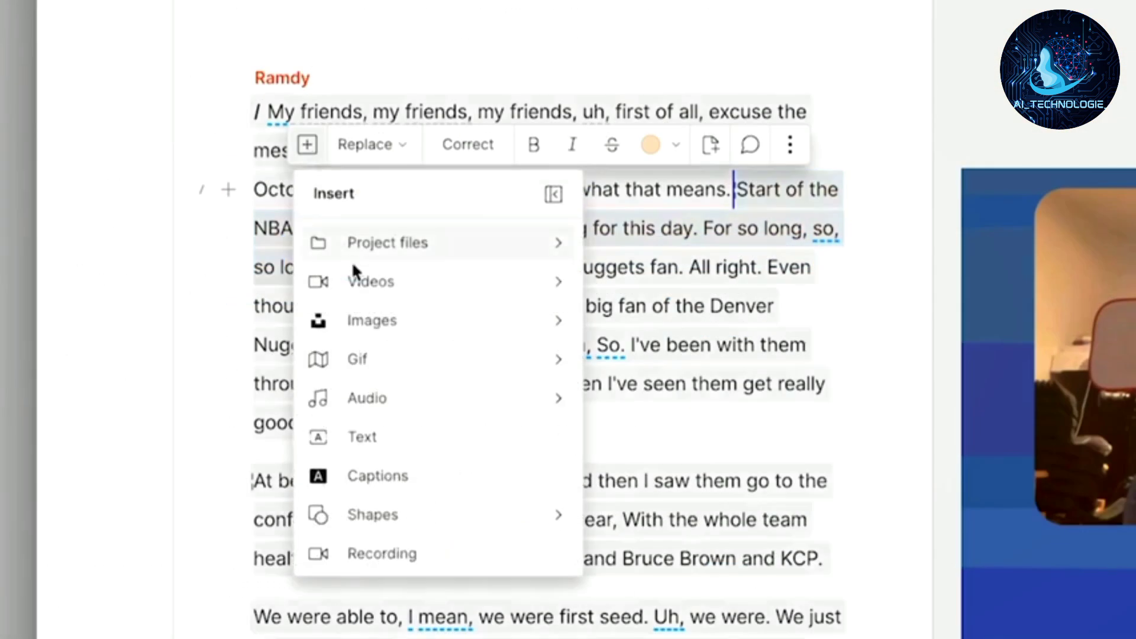
- Insert the Swimming stock video clip at the swimming sentence of the Descript transcript
click(356, 275)
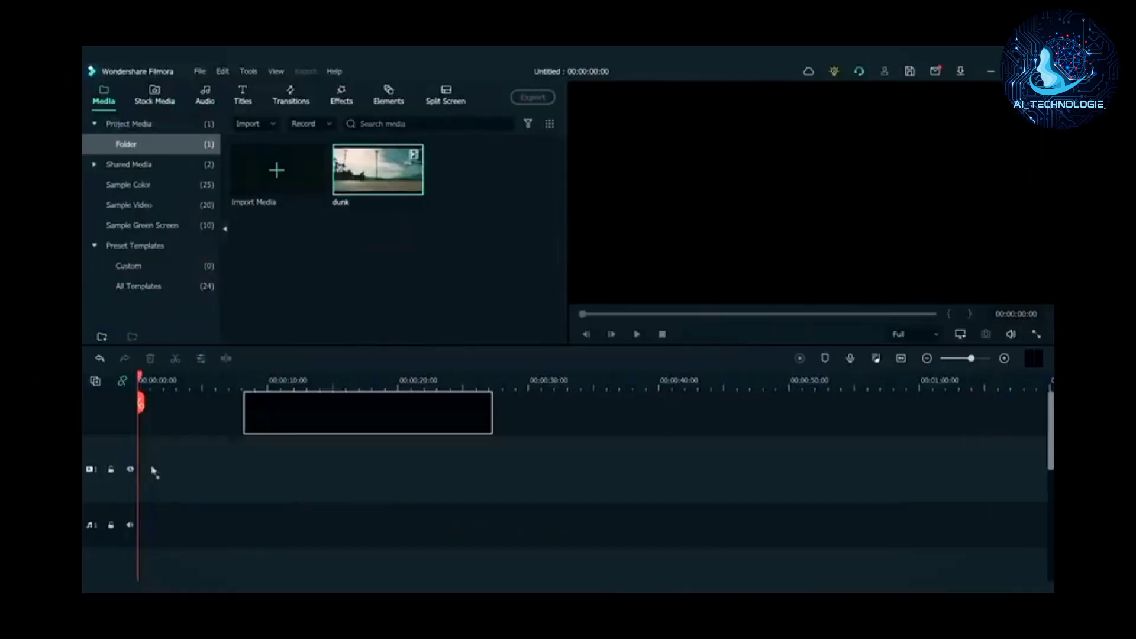
- Place the dunk clip at the timeline start and bring up its Speed Ramping presets
drag(586, 489, 146, 468)
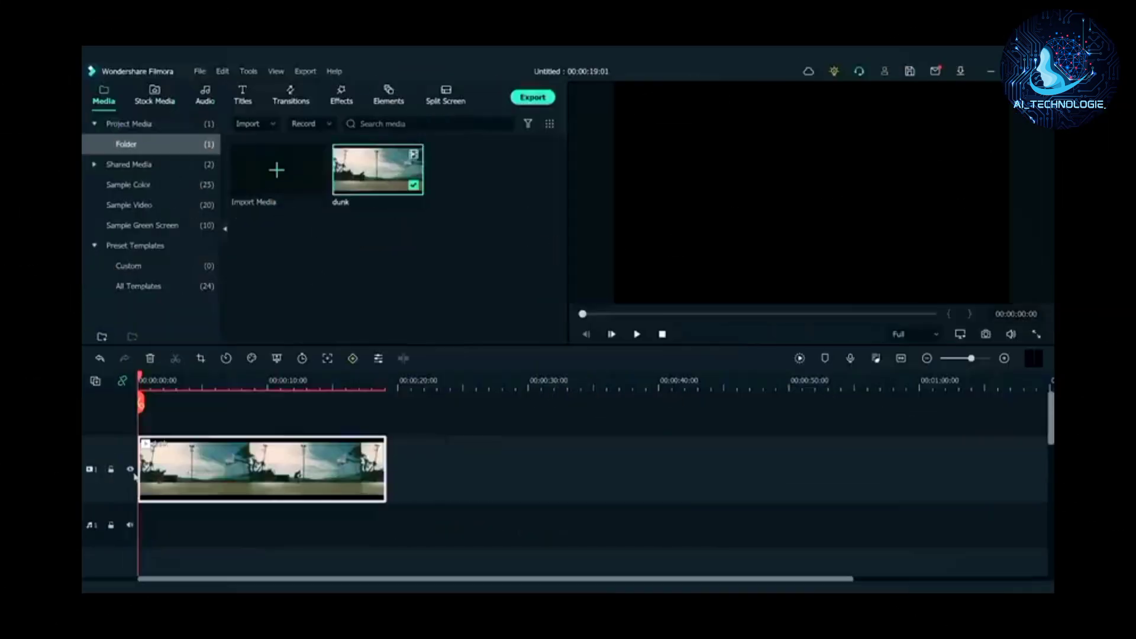
right_click(151, 477)
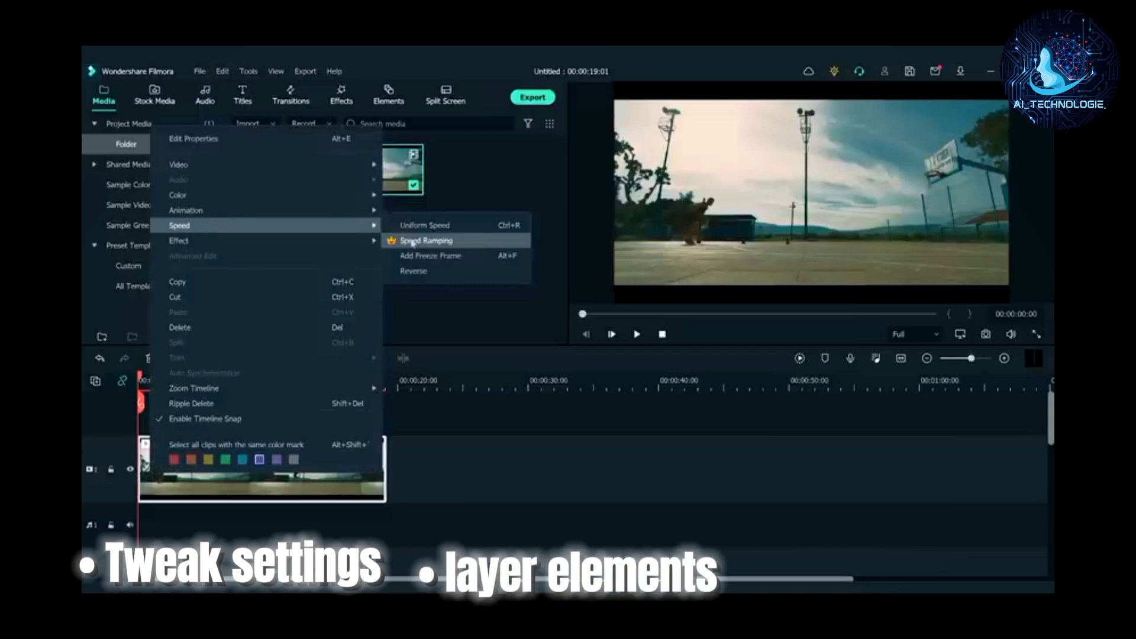
click(424, 241)
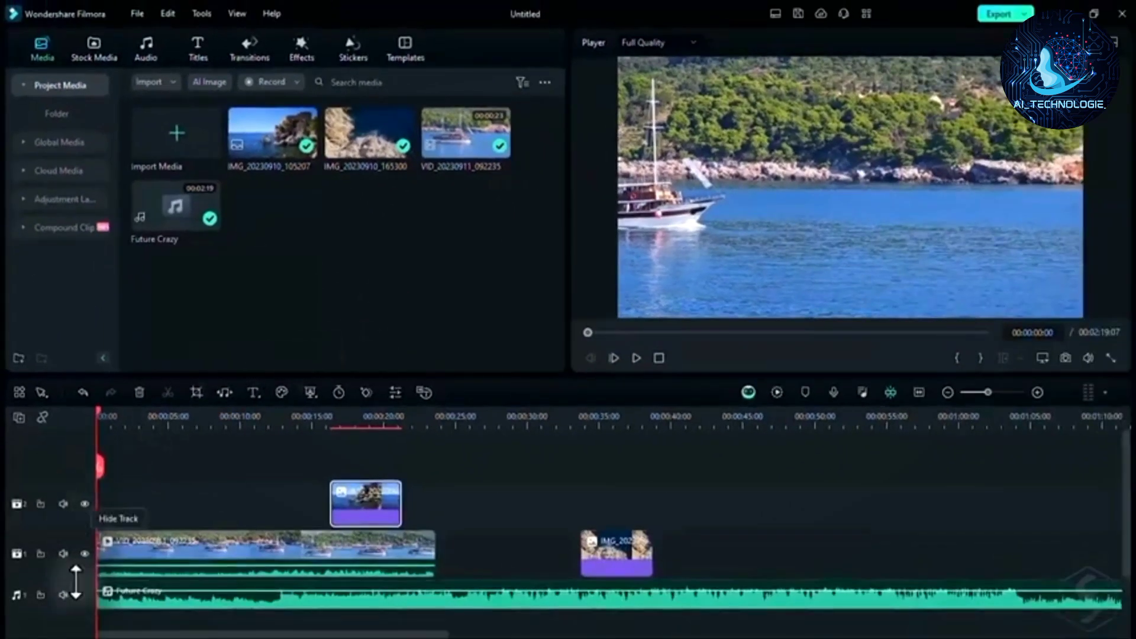
- Select the Future Crazy music clip and nudge the upper-track photo slightly later
click(164, 597)
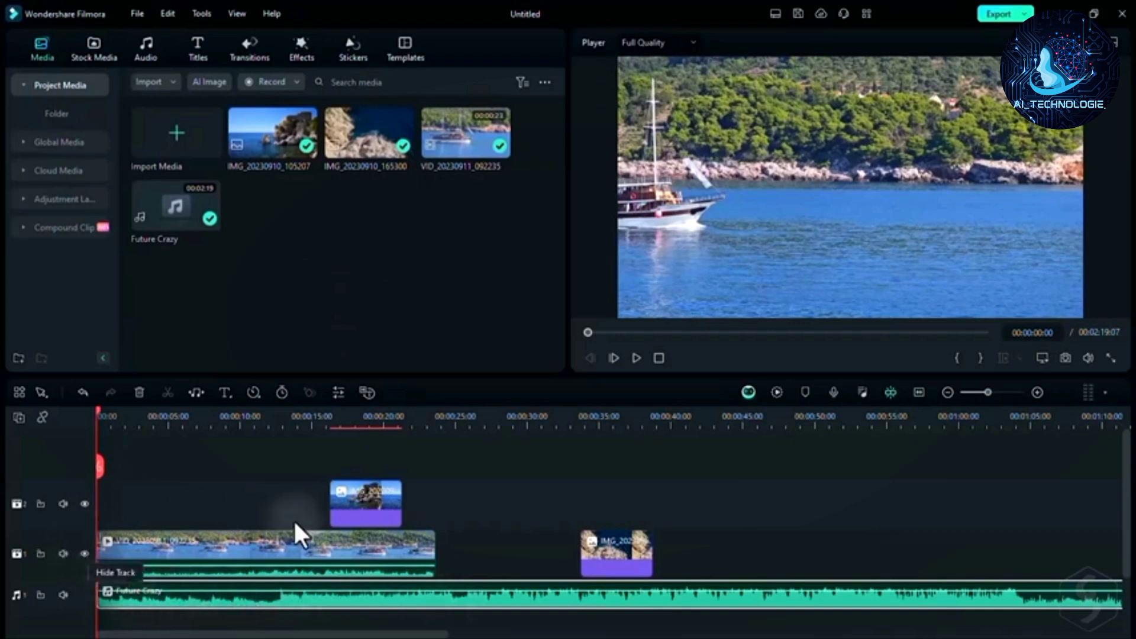
drag(364, 507, 397, 509)
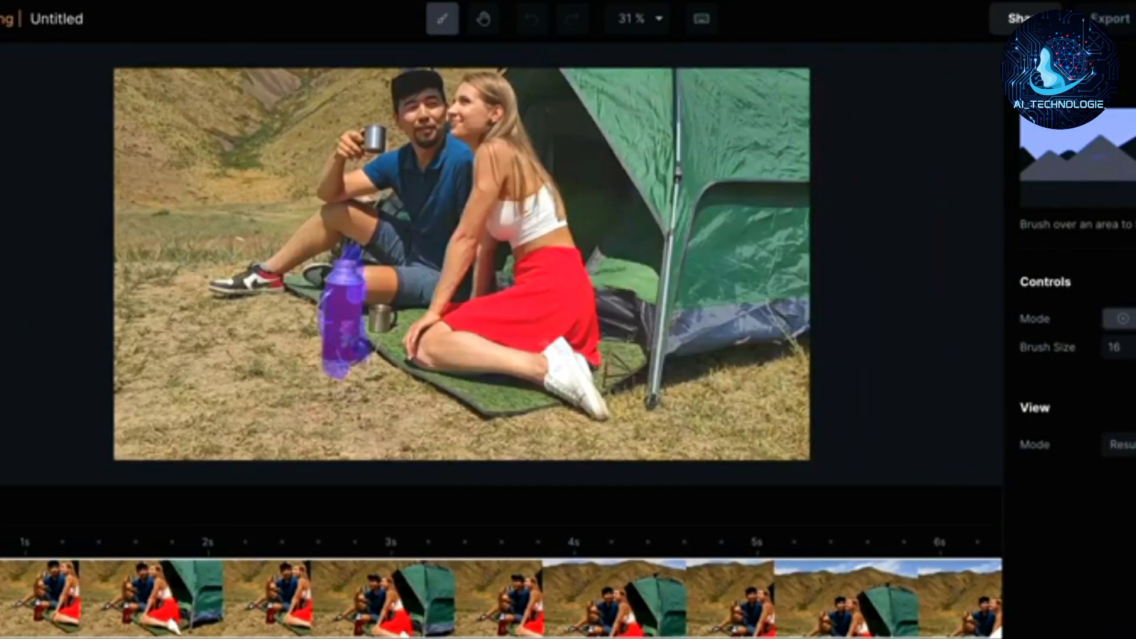
- Brush over the water bottle in the camping clip to inpaint it away
drag(325, 300, 393, 343)
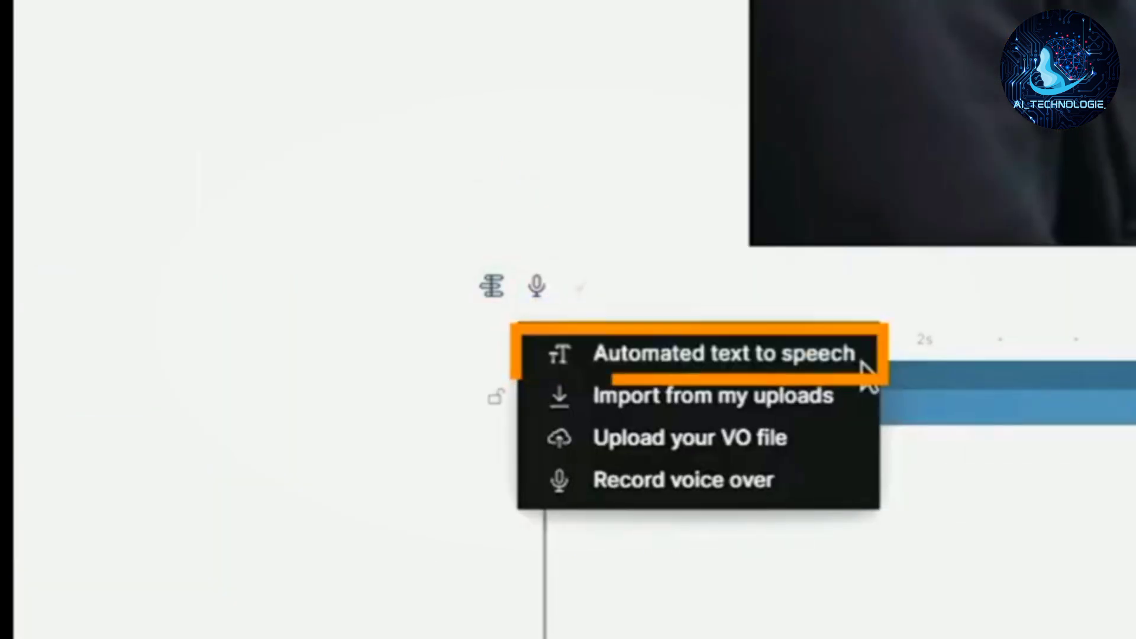
- Choose automated text-to-speech for the InVideo voiceover and list the available narrator voices
click(843, 359)
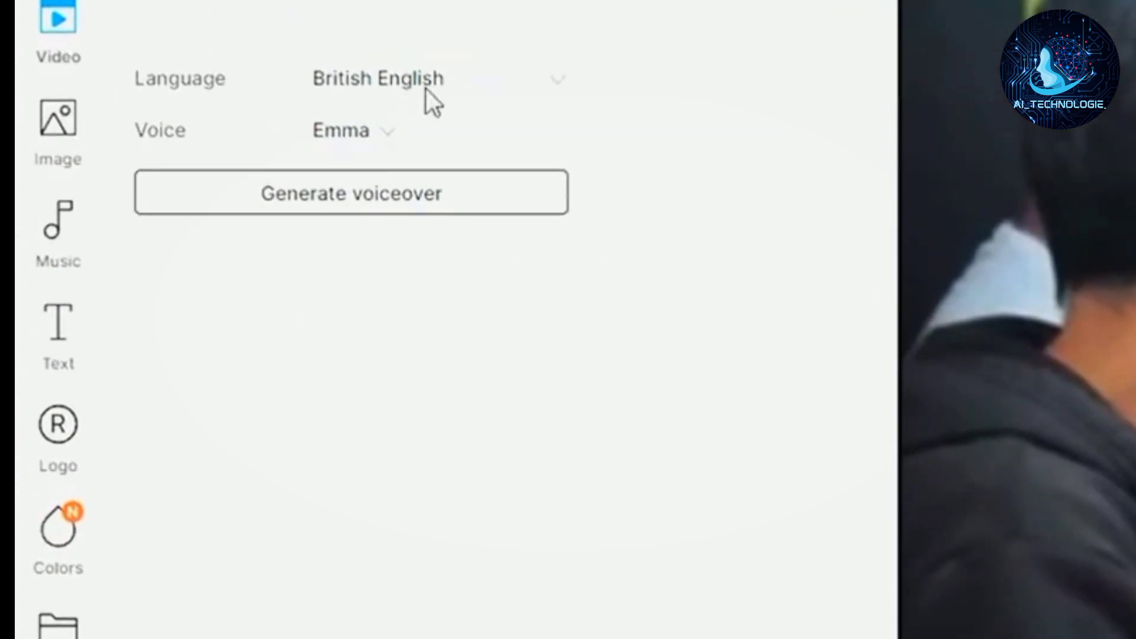
click(403, 131)
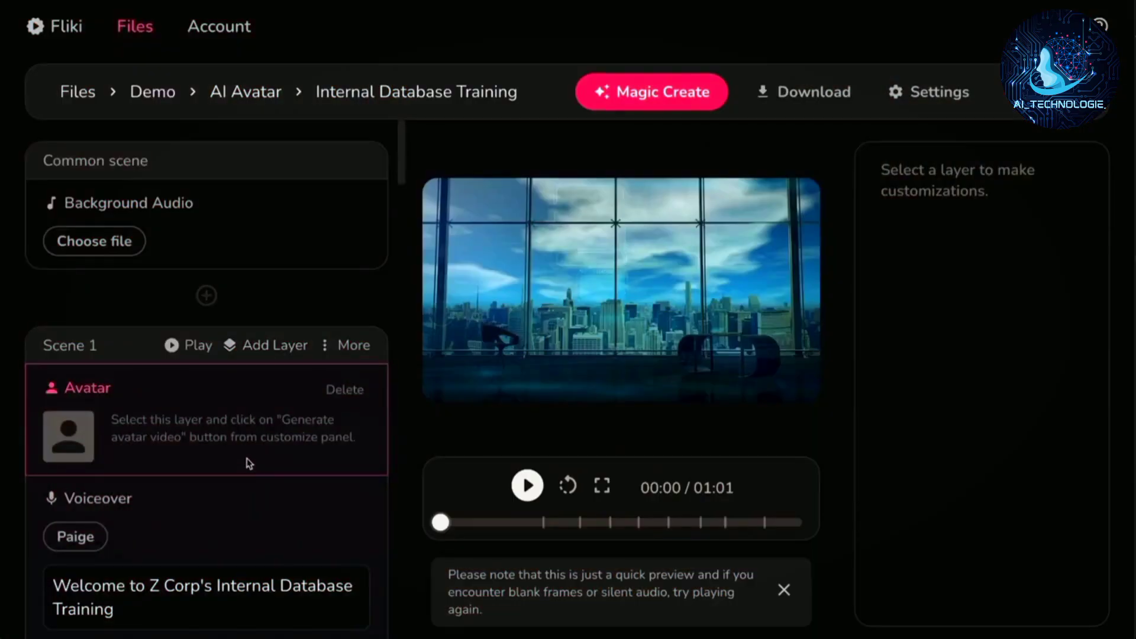
- Select the Internal Database Training scene's avatar layer and open the avatar selection gallery
click(81, 448)
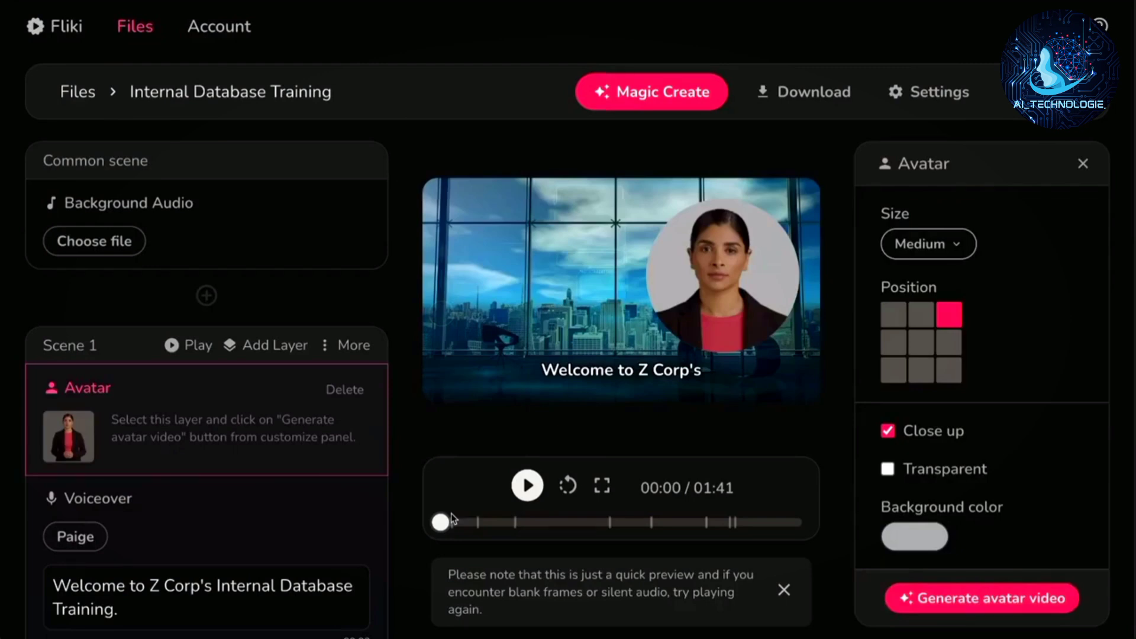
click(70, 437)
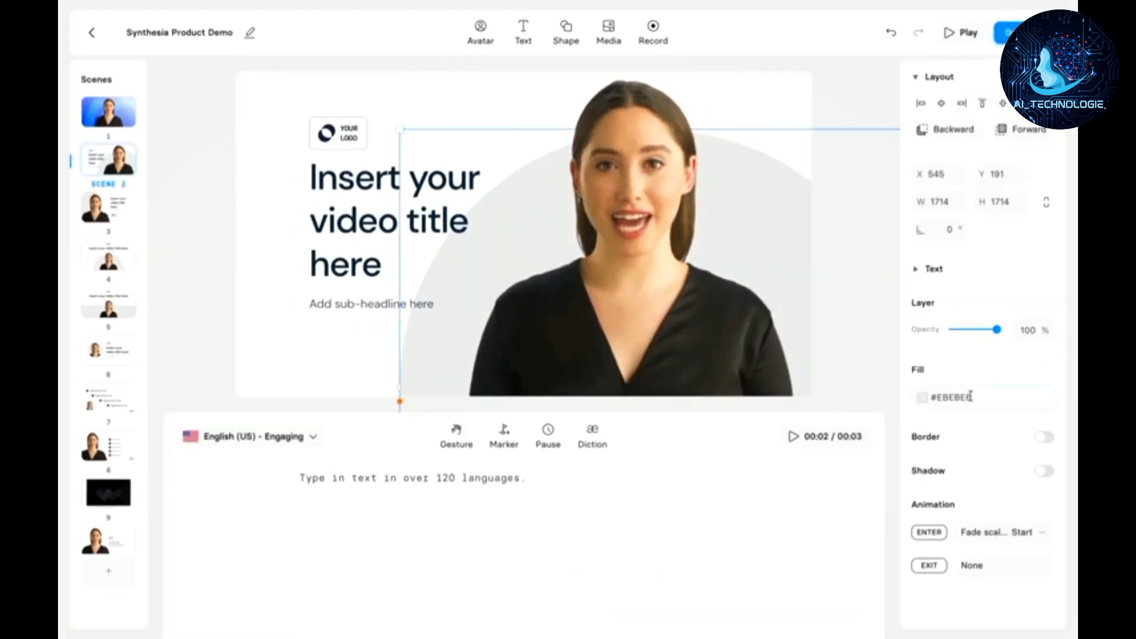
- Open the colour picker for the background shape's #EBEBEB fill in Synthesia
click(971, 397)
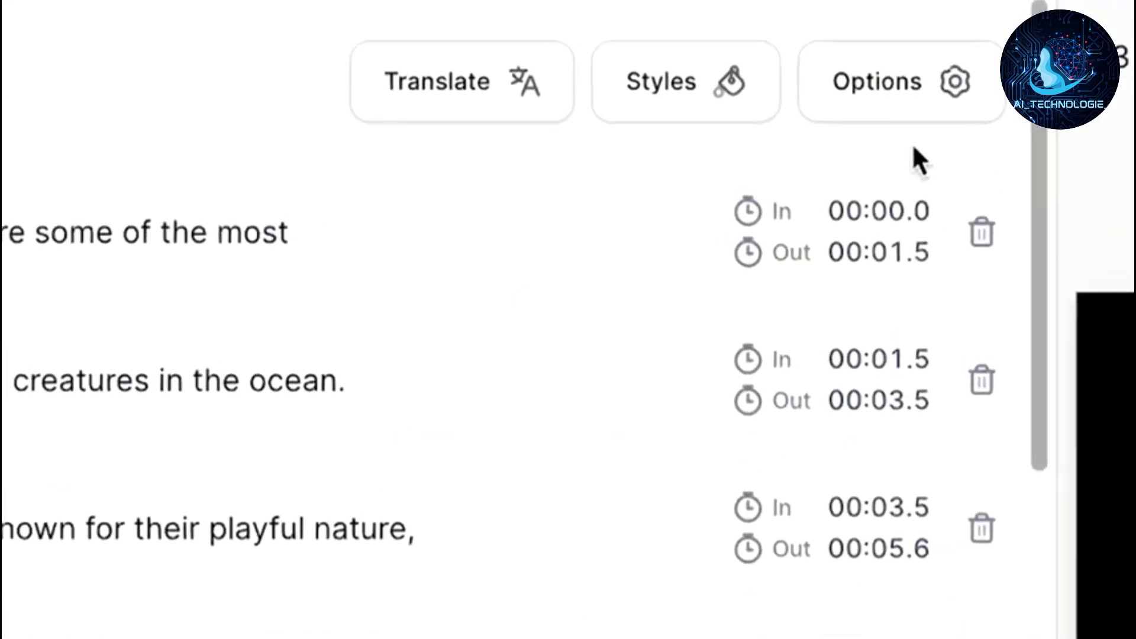
- Browse VEED's preset subtitle styles, then search the stock video library for dolphins
click(701, 85)
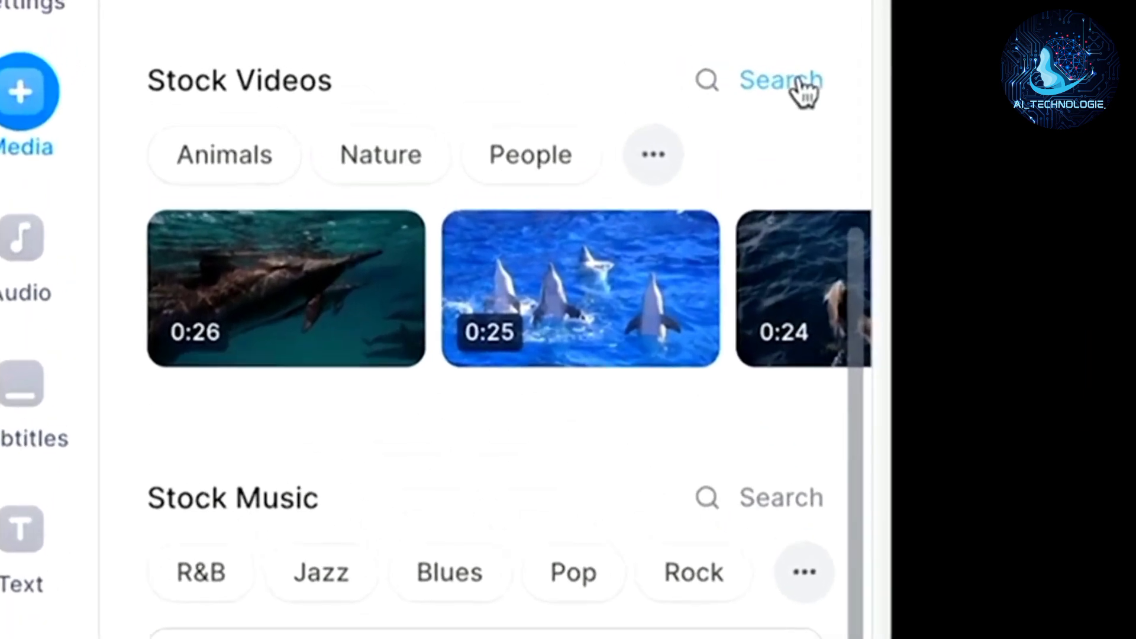
click(606, 43)
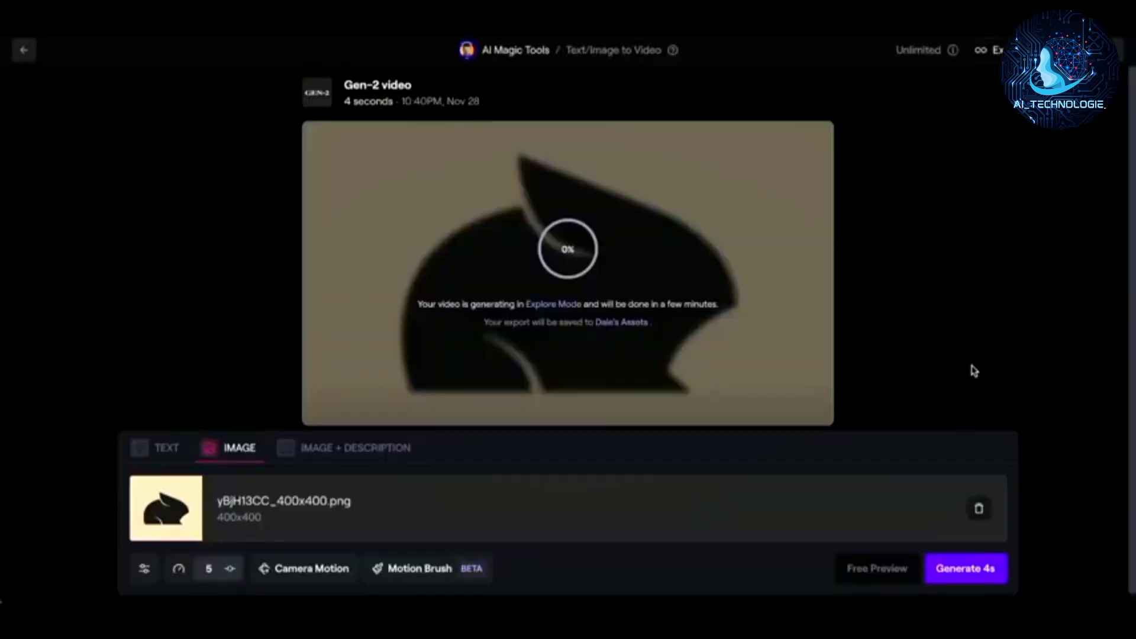
- Switch Runway Gen-2 from image input to text-prompt video generation
click(166, 449)
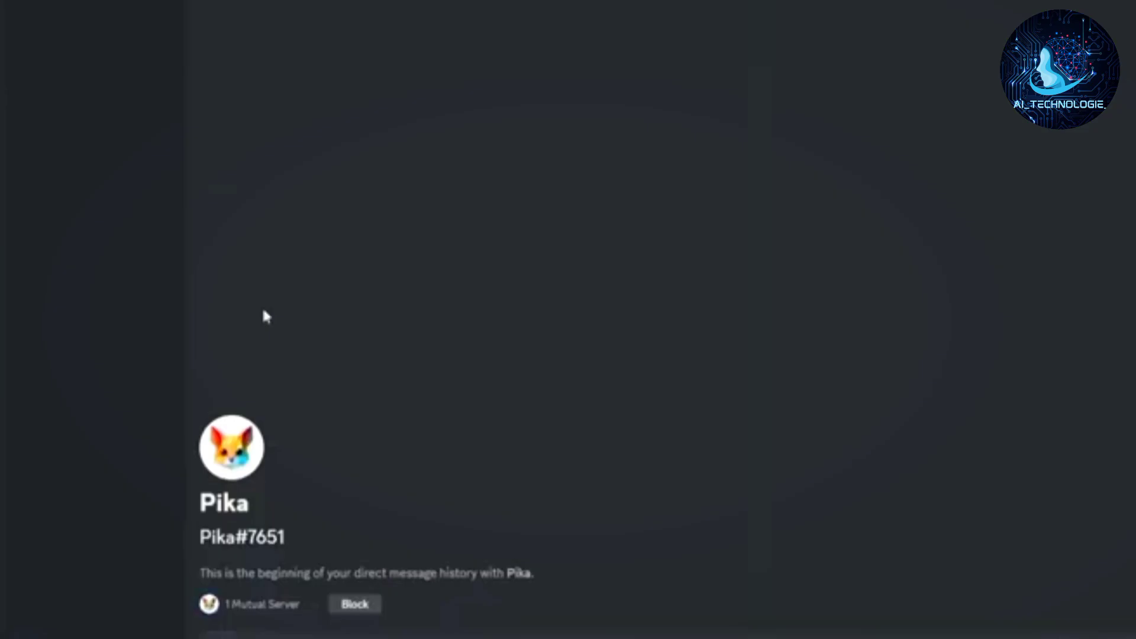
text(CR)
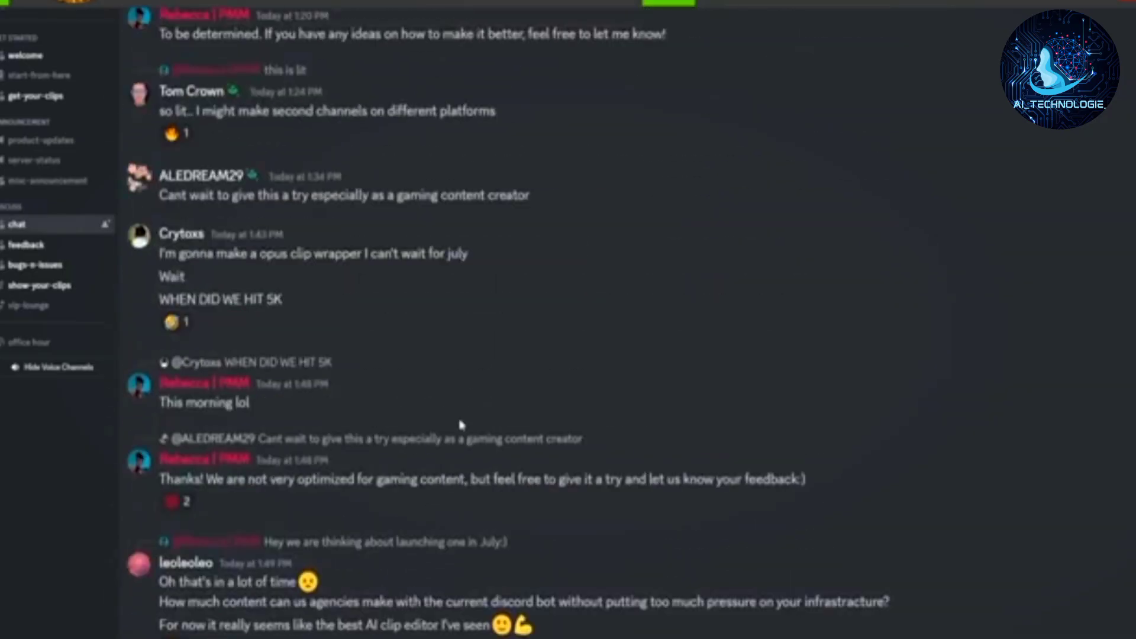
scroll(473, 338, up, 3)
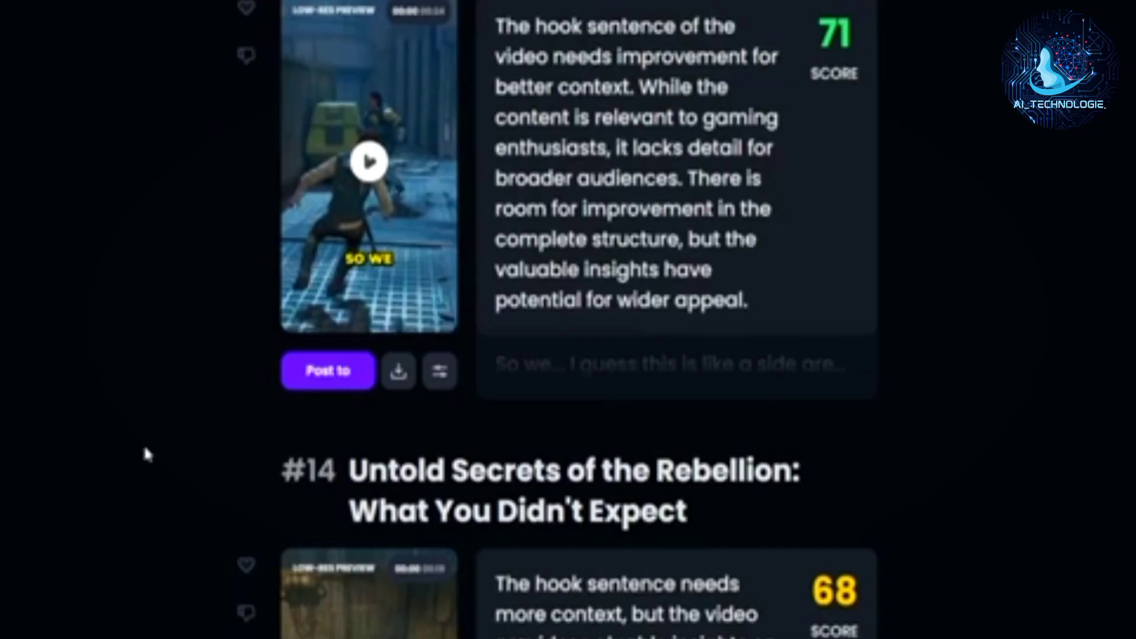
scroll(143, 445, down, 5)
scroll(143, 443, down, 5)
scroll(415, 518, down, 5)
scroll(414, 517, down, 5)
scroll(415, 530, up, 5)
scroll(414, 518, up, 5)
scroll(415, 517, up, 5)
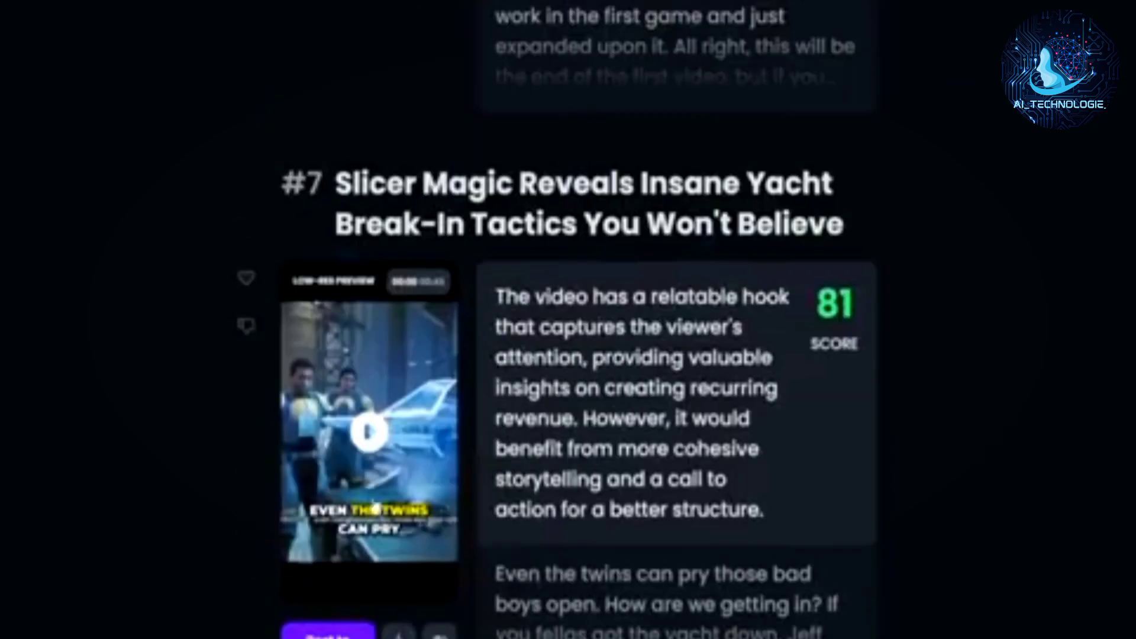
scroll(325, 484, up, 3)
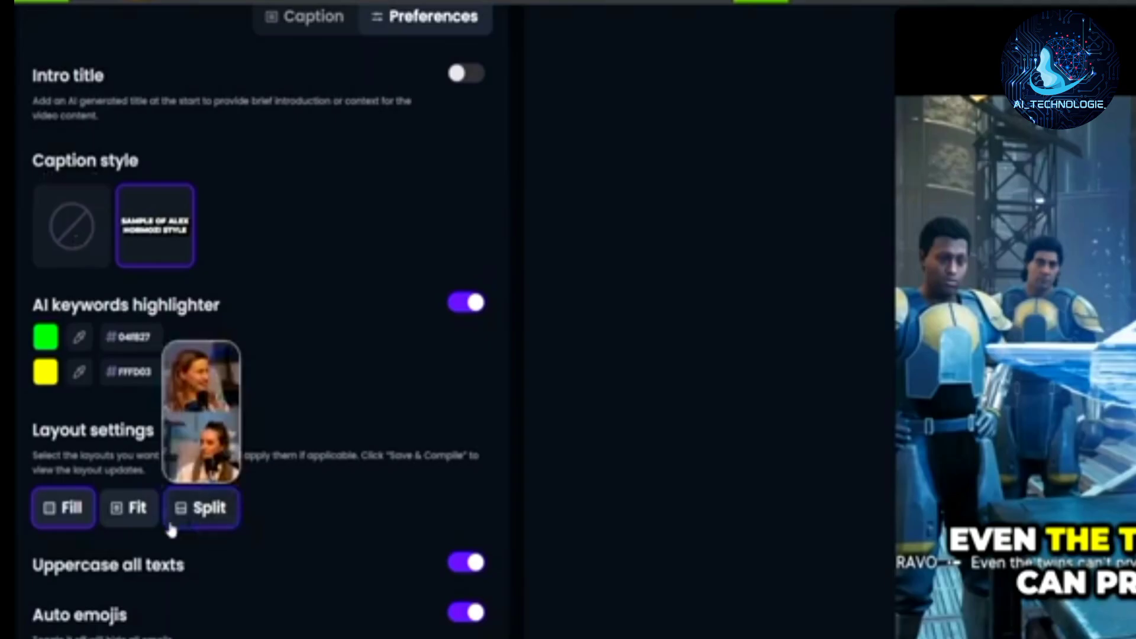